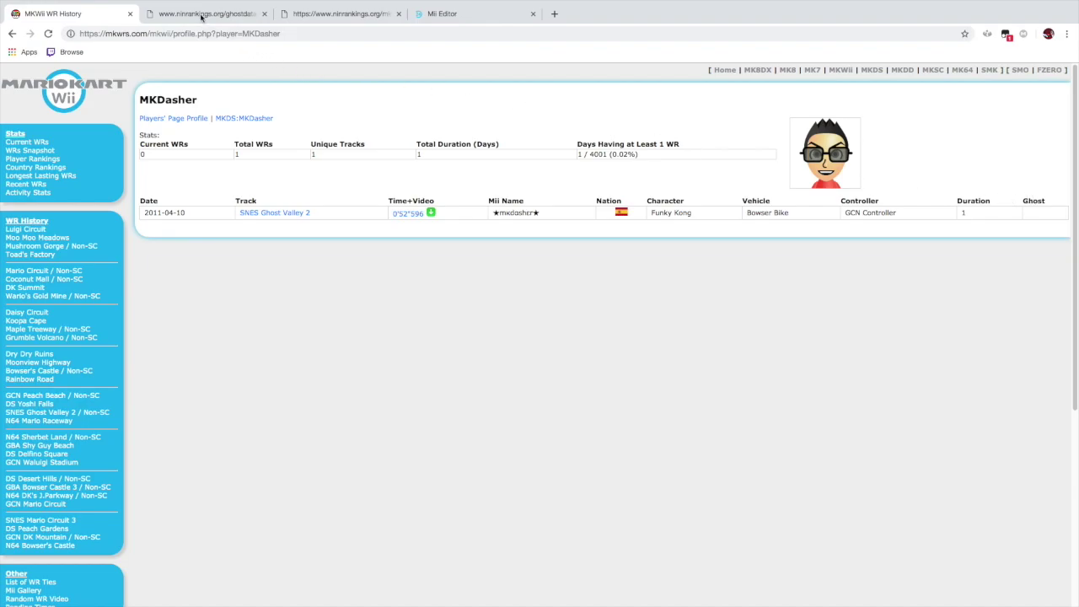
Switch to the ninrankings ghost database tab showing page 3, ranks 81–120
click(204, 15)
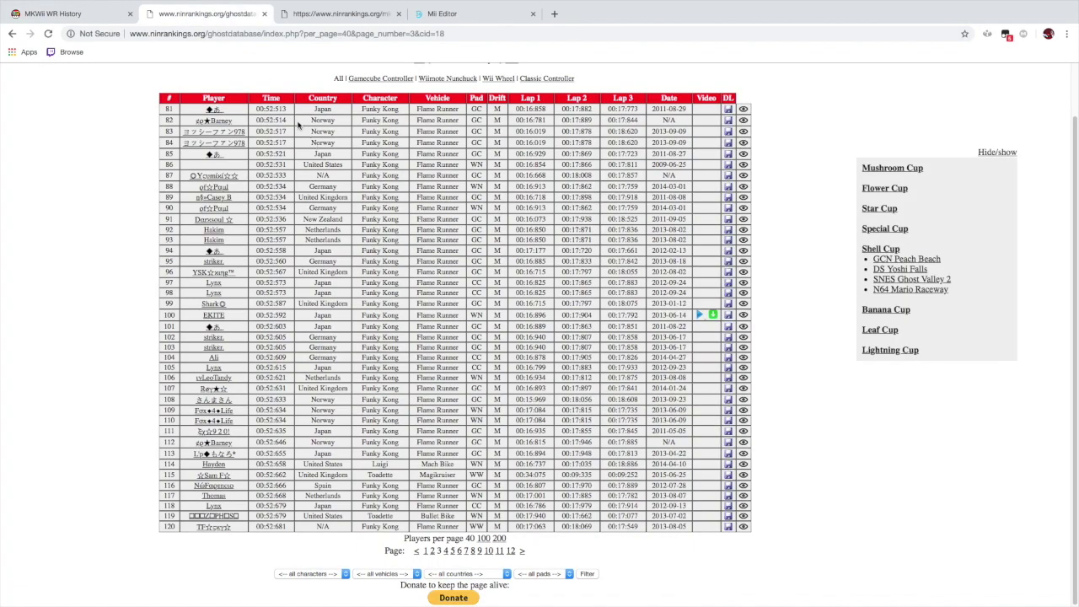
Compare MKDasher's WR profile with the ghost times, then show the SNES Ghost Valley 2 leaderboard
click(80, 9)
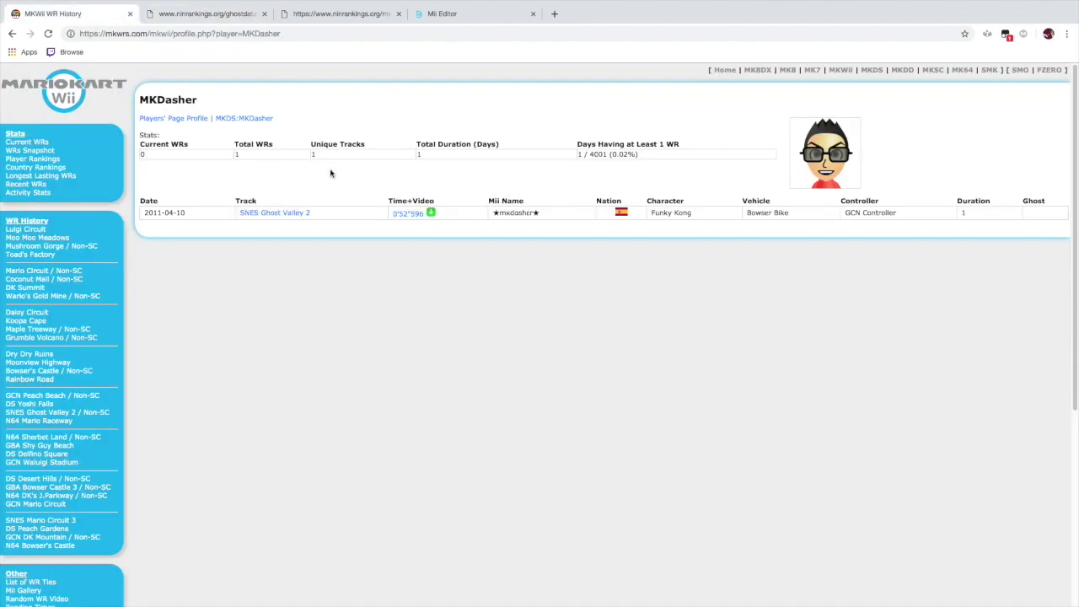
click(175, 16)
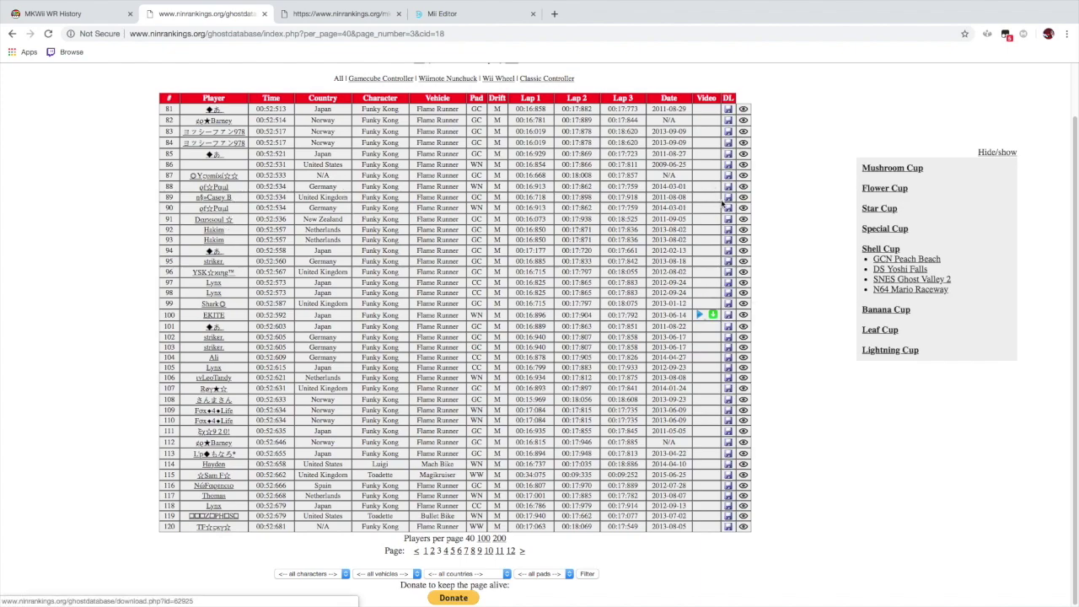
click(340, 15)
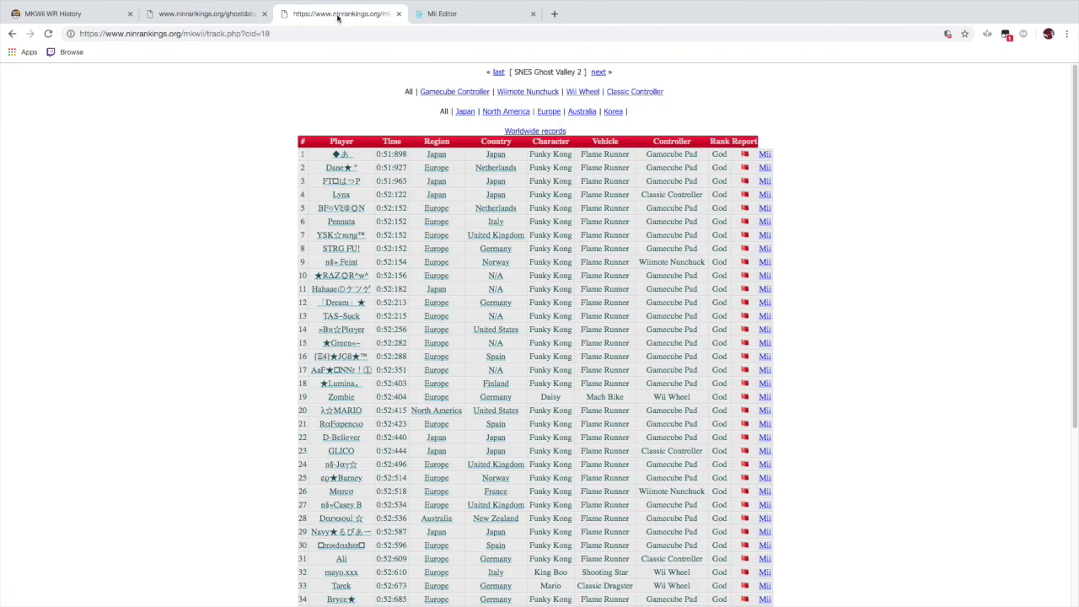
Scroll the SNES Ghost Valley 2 records, recheck MKDasher's profile, and return to the table
scroll(496, 287, down, 2)
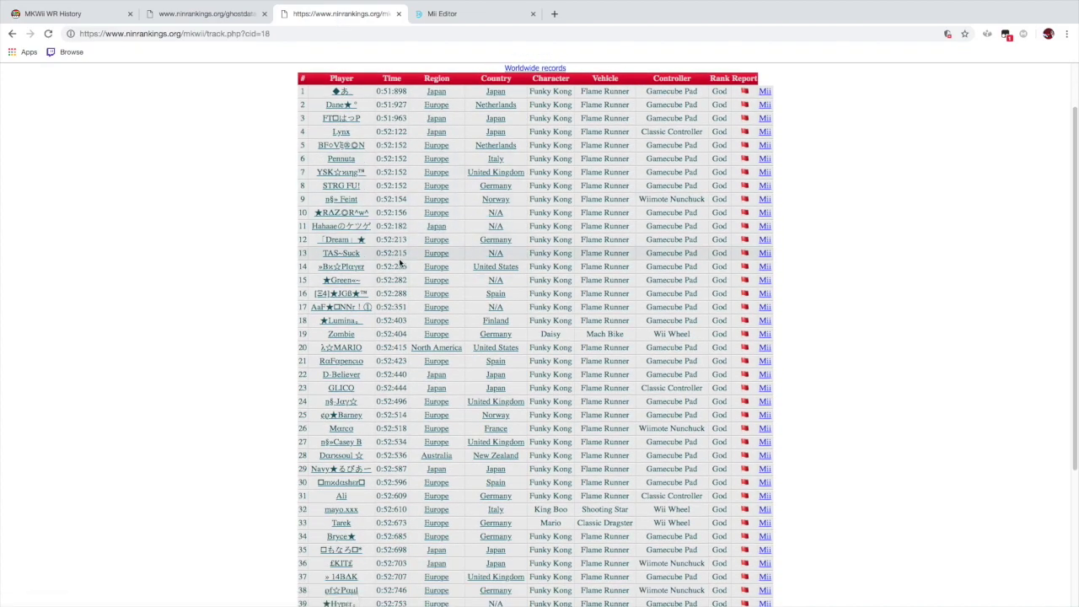
scroll(386, 208, down, 3)
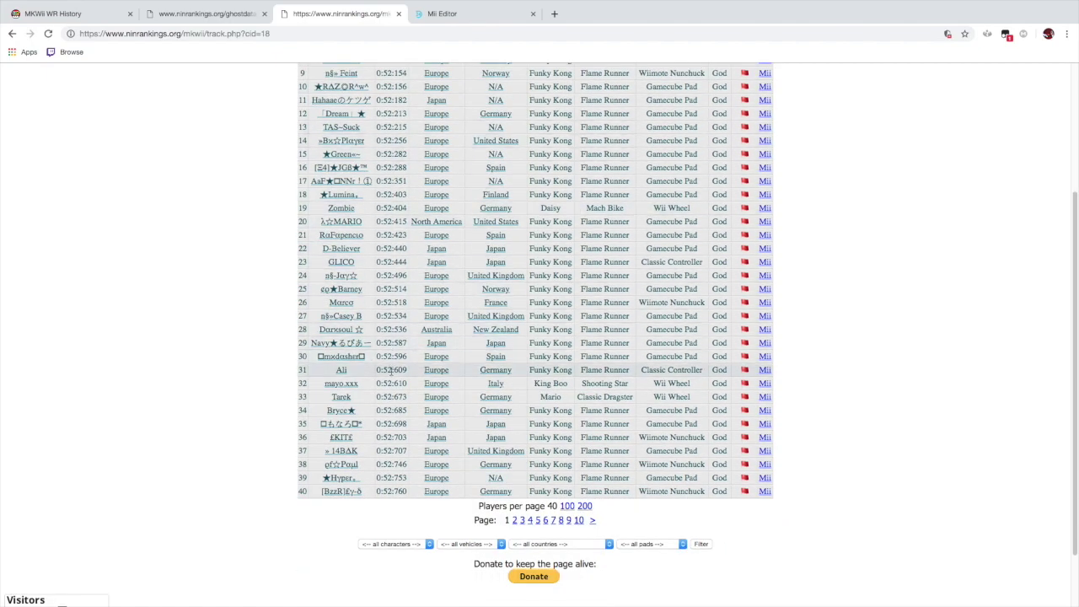
scroll(360, 238, up, 5)
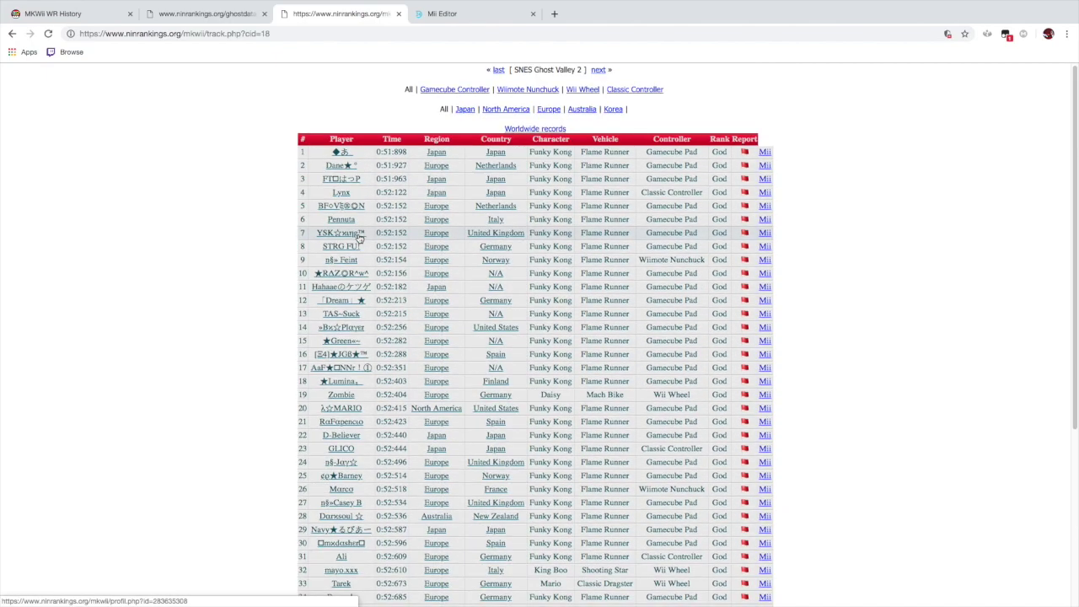
scroll(359, 238, down, 4)
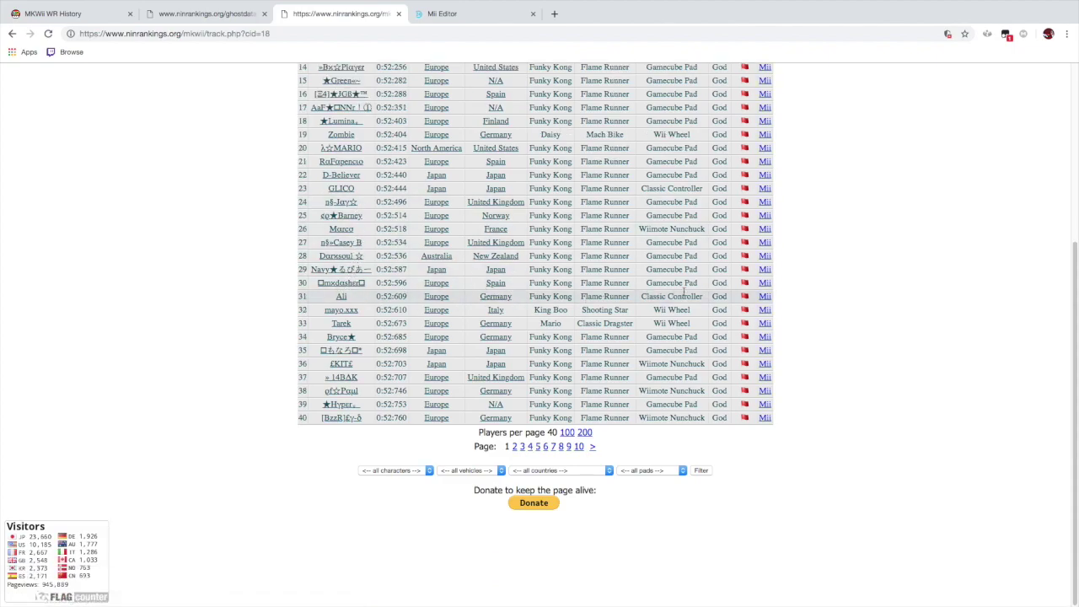
scroll(558, 290, up, 4)
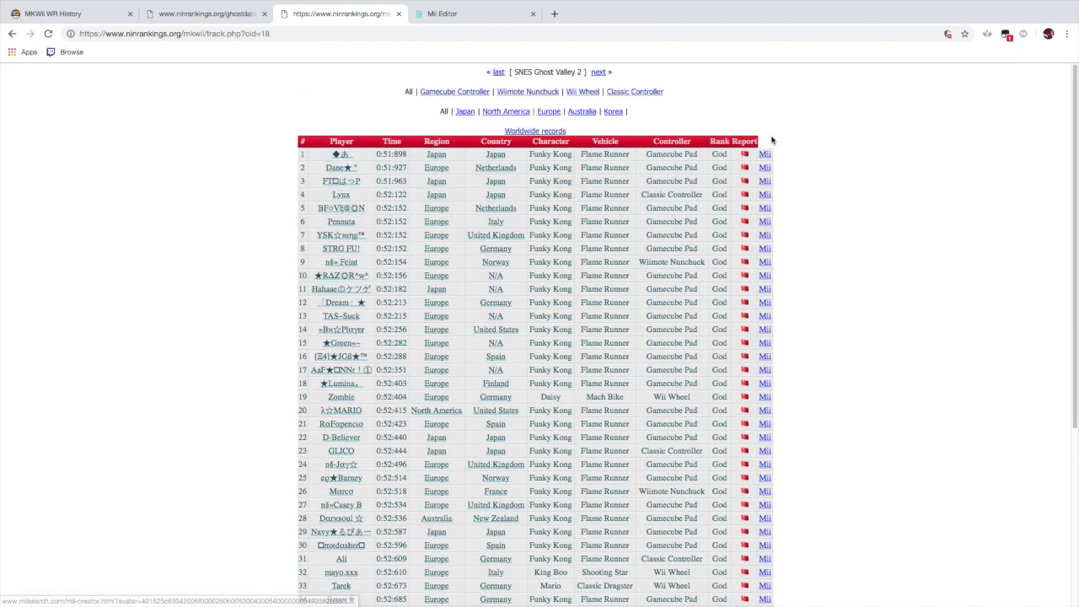
scroll(771, 199, down, 2)
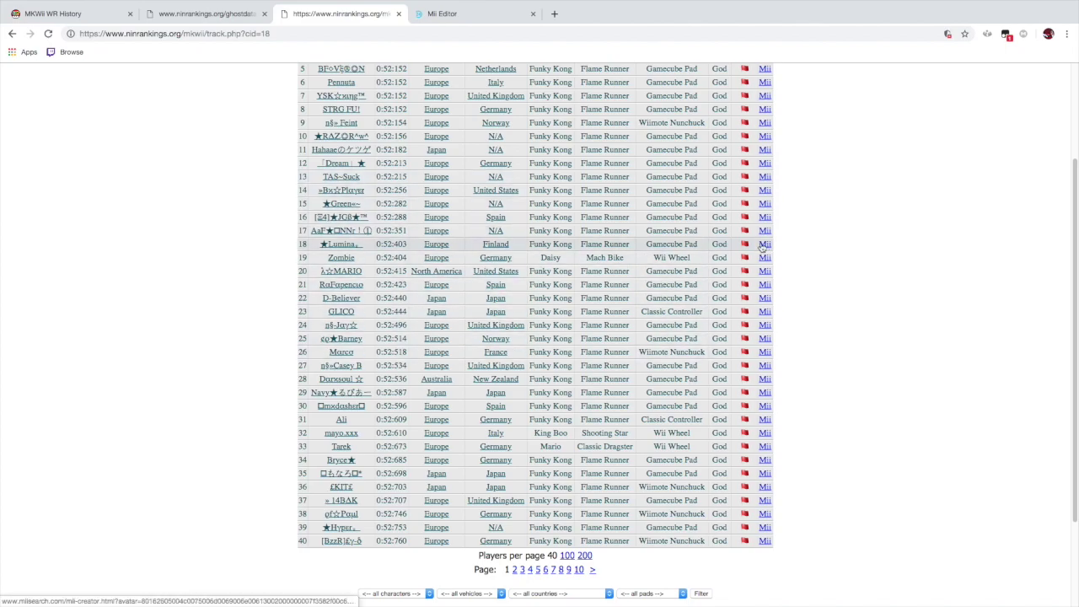
scroll(763, 157, up, 2)
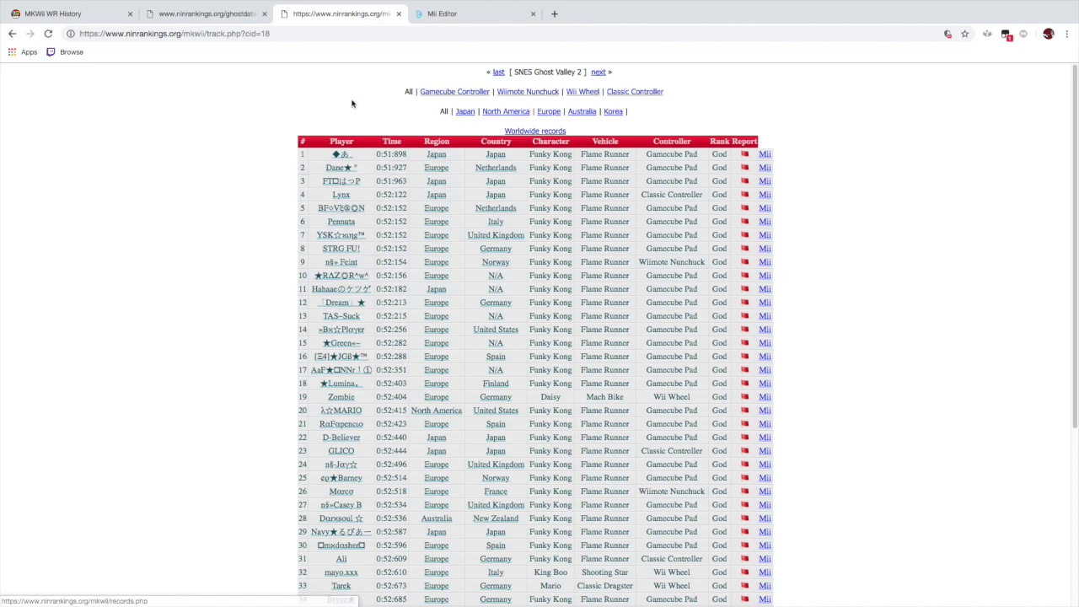
click(103, 13)
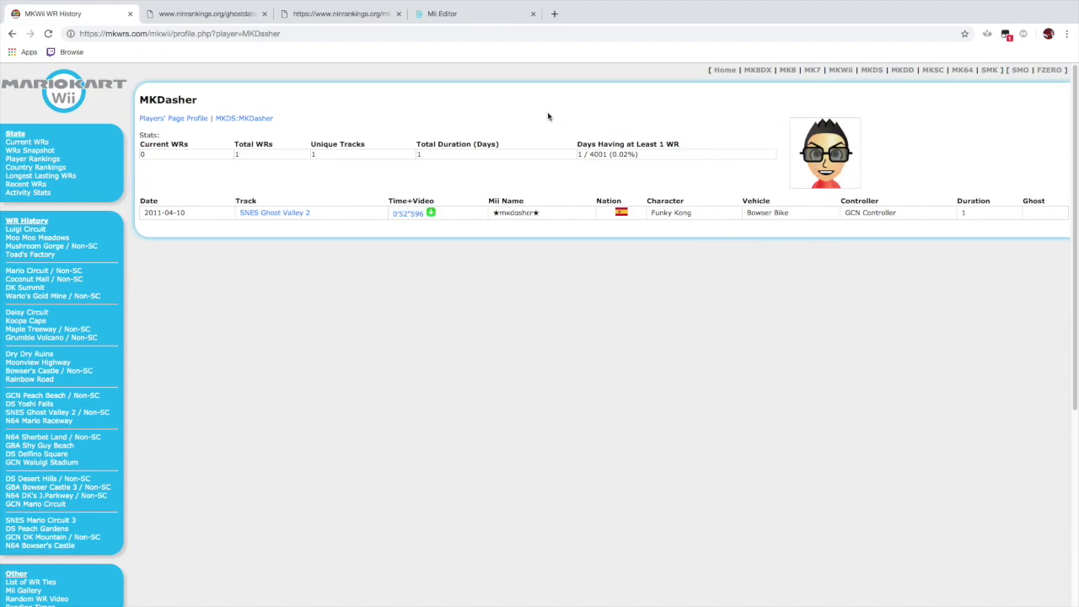
click(351, 18)
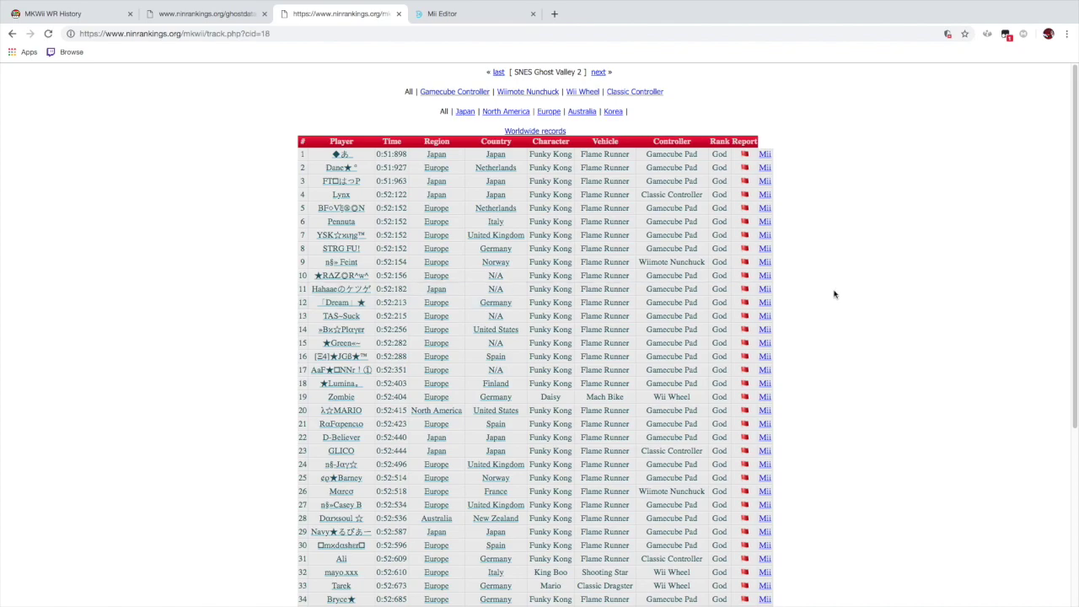
scroll(834, 294, down, 5)
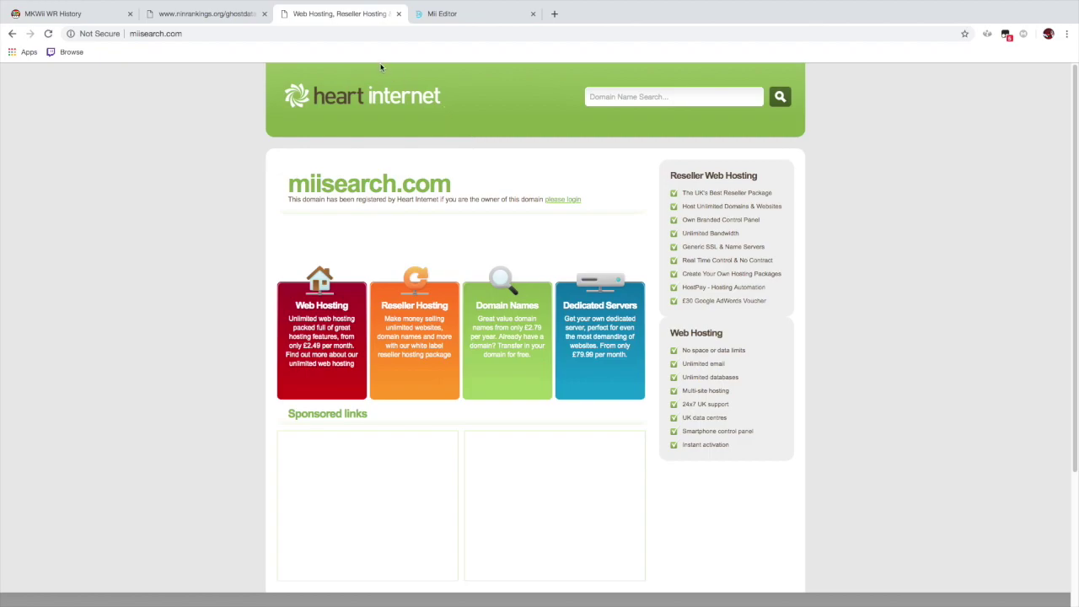
Close the parked miisearch.com page and scroll the Mii Editor to Install for Desktop
click(398, 13)
scroll(397, 140, up, 1)
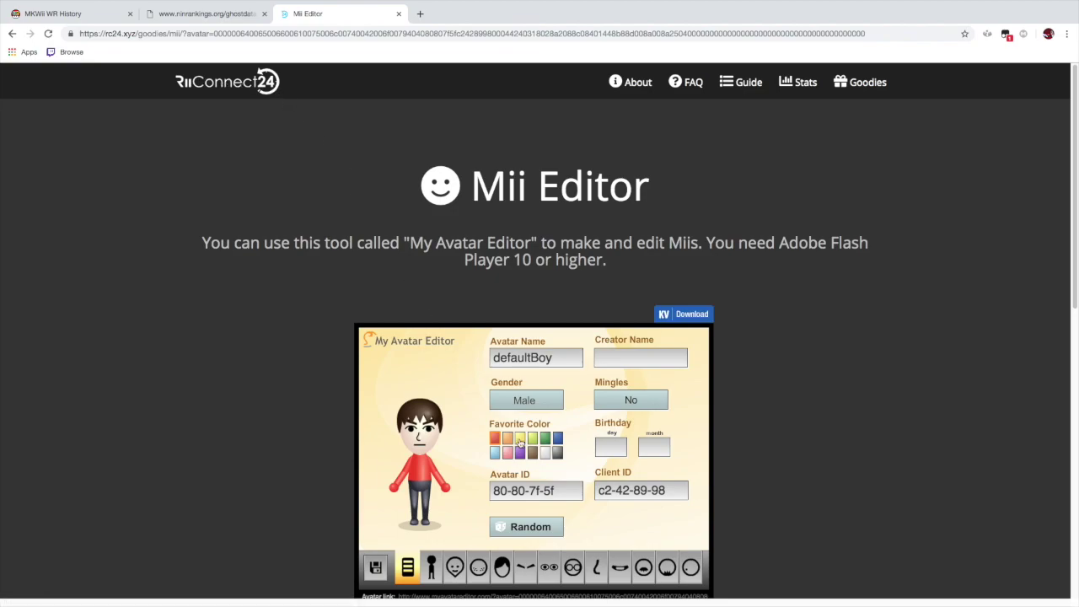
scroll(518, 440, down, 1)
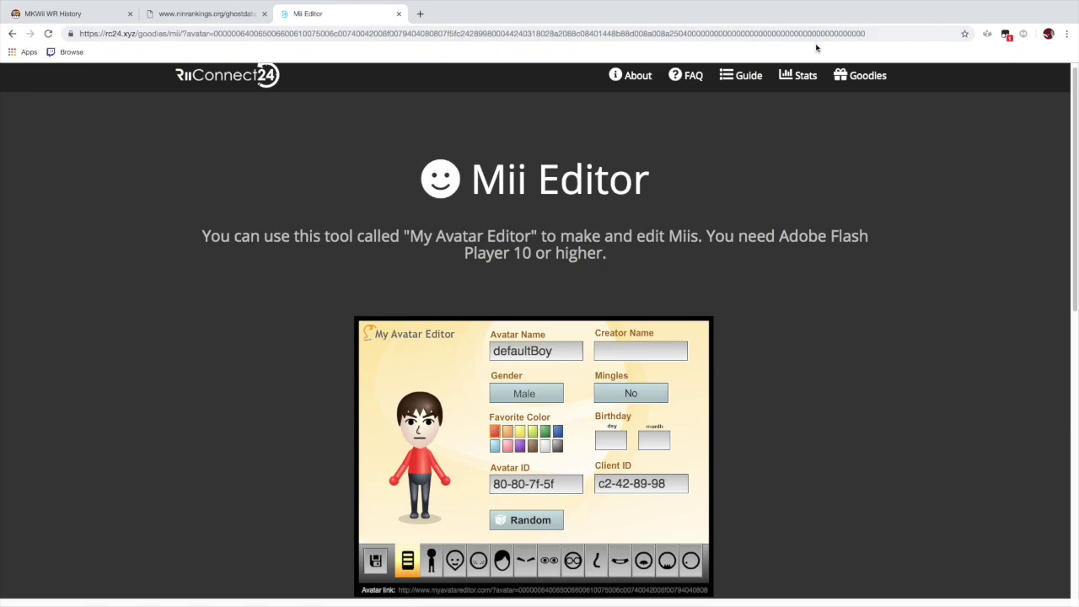
scroll(380, 313, down, 5)
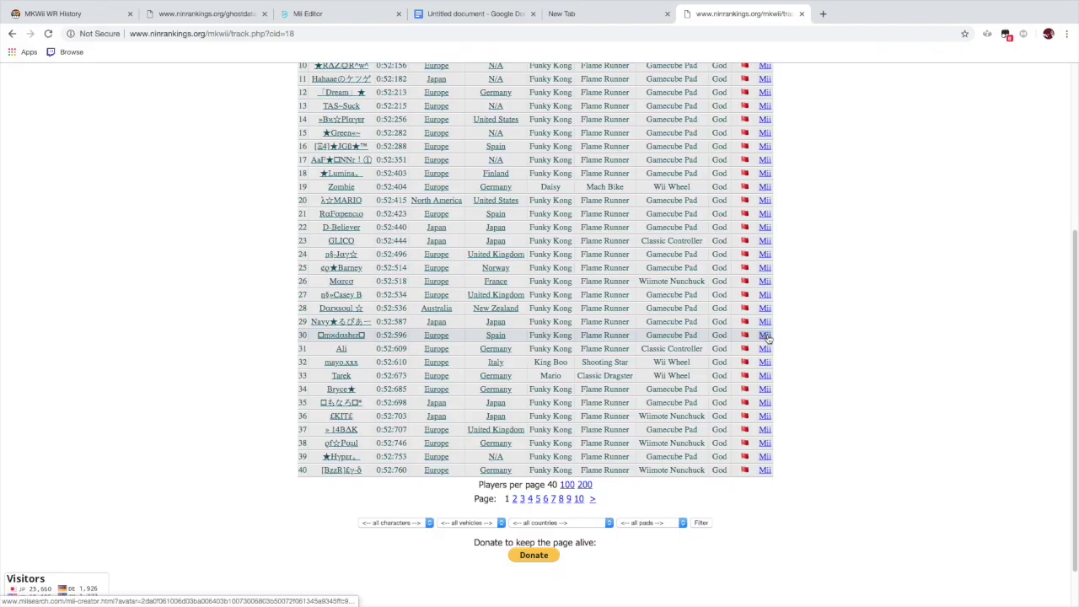
Paste mxdasher's row-30 Mii link into the blank Google Doc and copy its avatar code
right_click(766, 335)
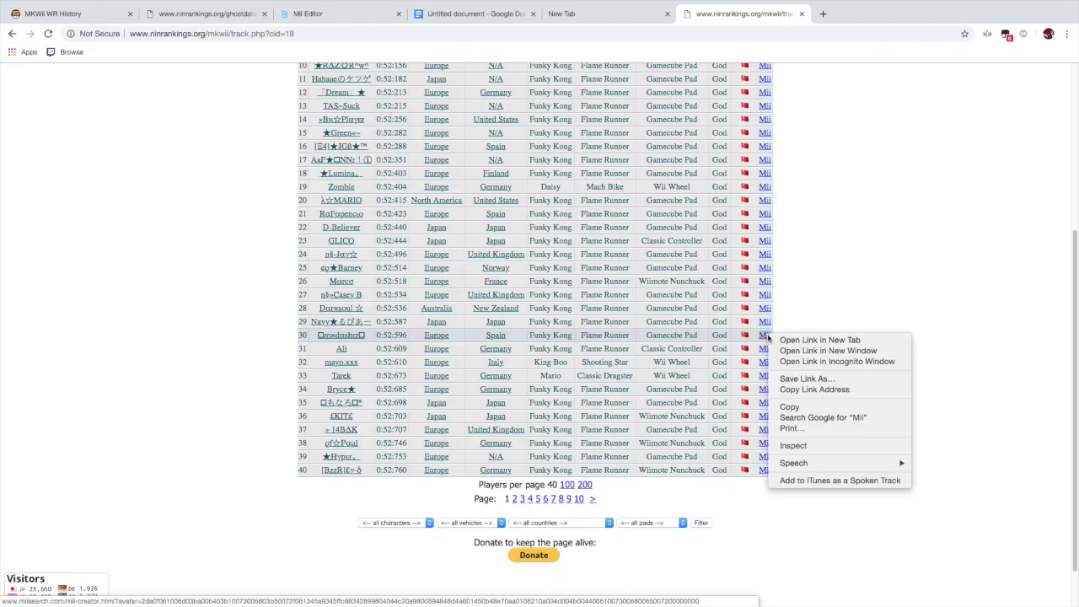
click(799, 390)
click(474, 13)
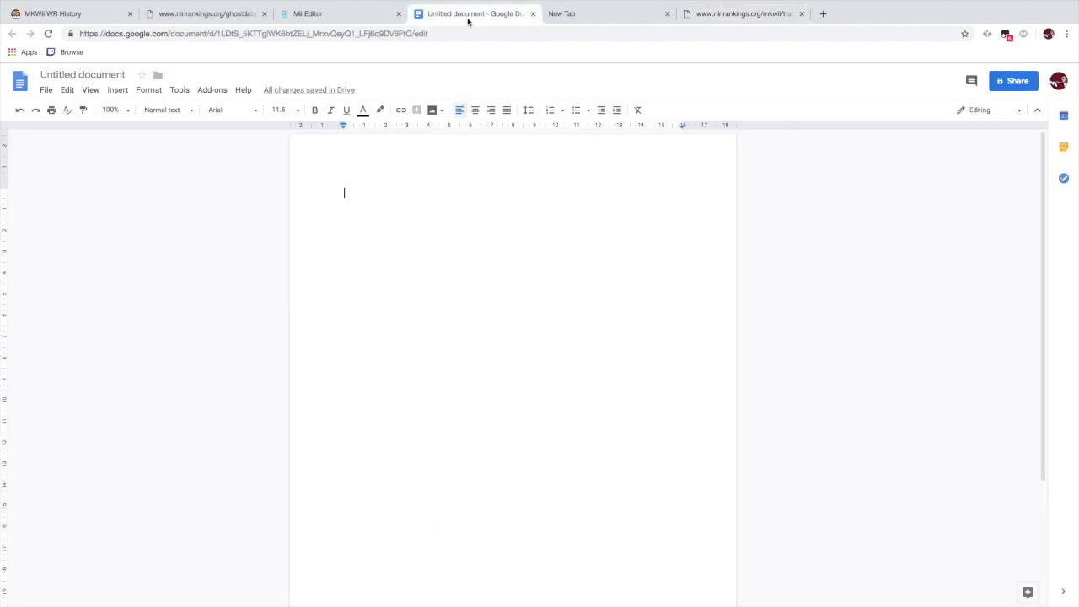
right_click(536, 204)
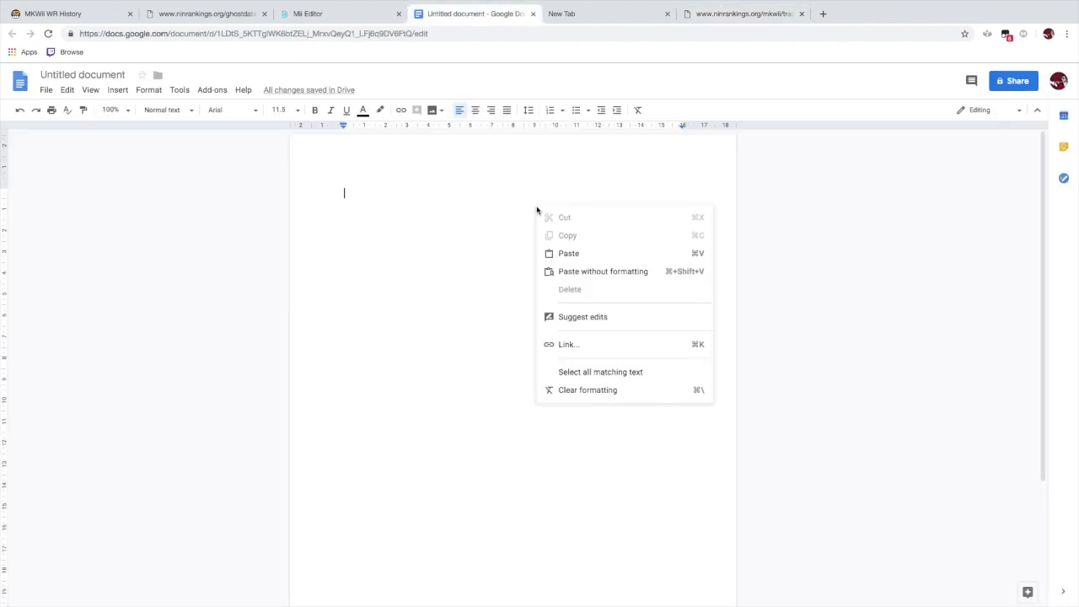
click(567, 254)
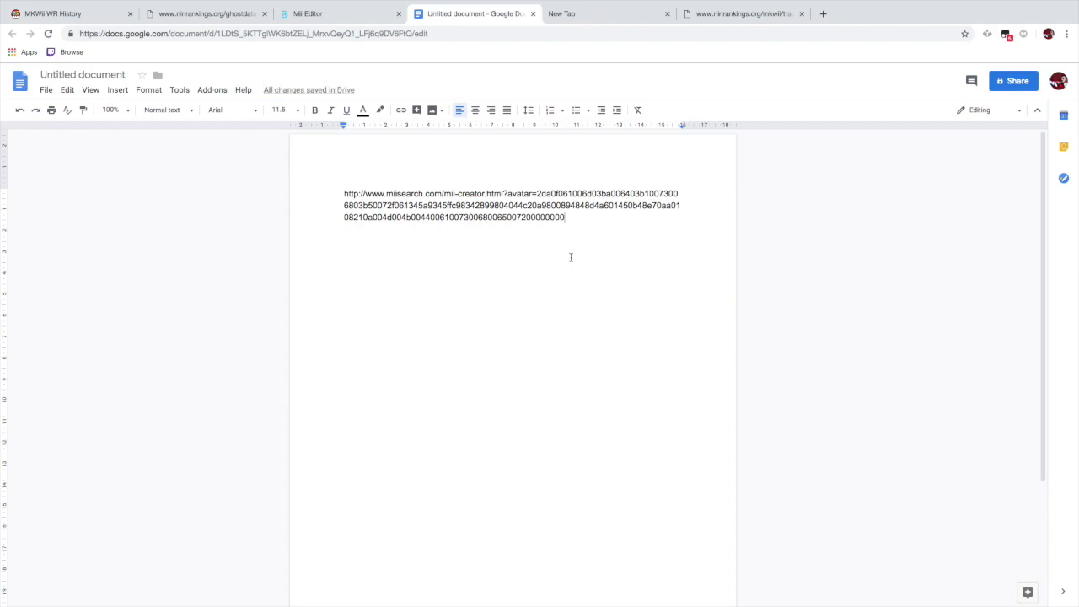
drag(589, 216, 544, 194)
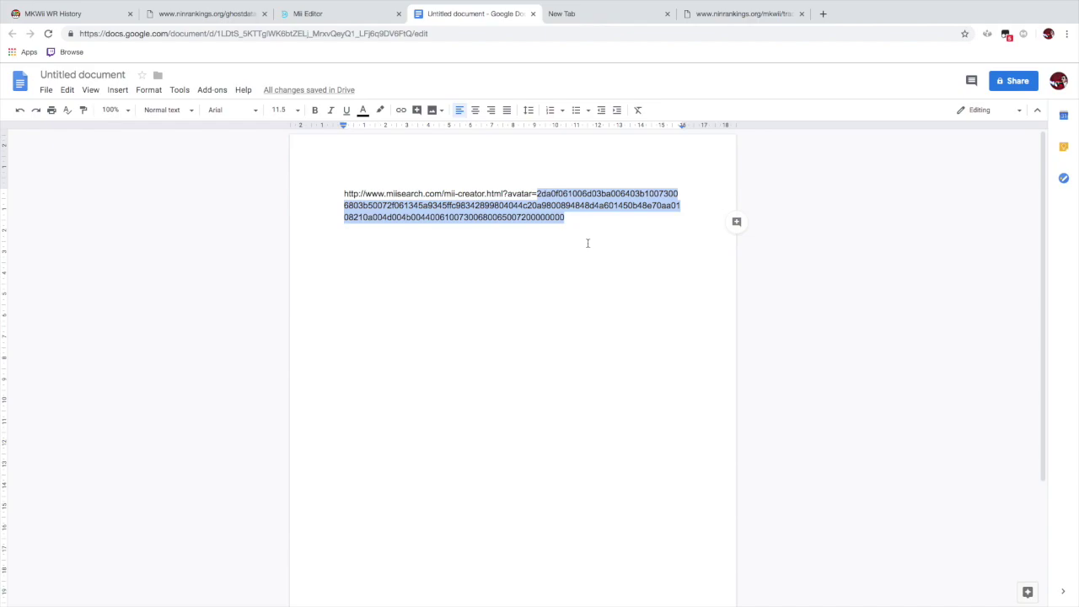
middle_click(600, 10)
key(ctrl+3)
Replace the Mii Editor's avatar code with the copied one and load that Mii
click(881, 31)
drag(887, 33, 219, 34)
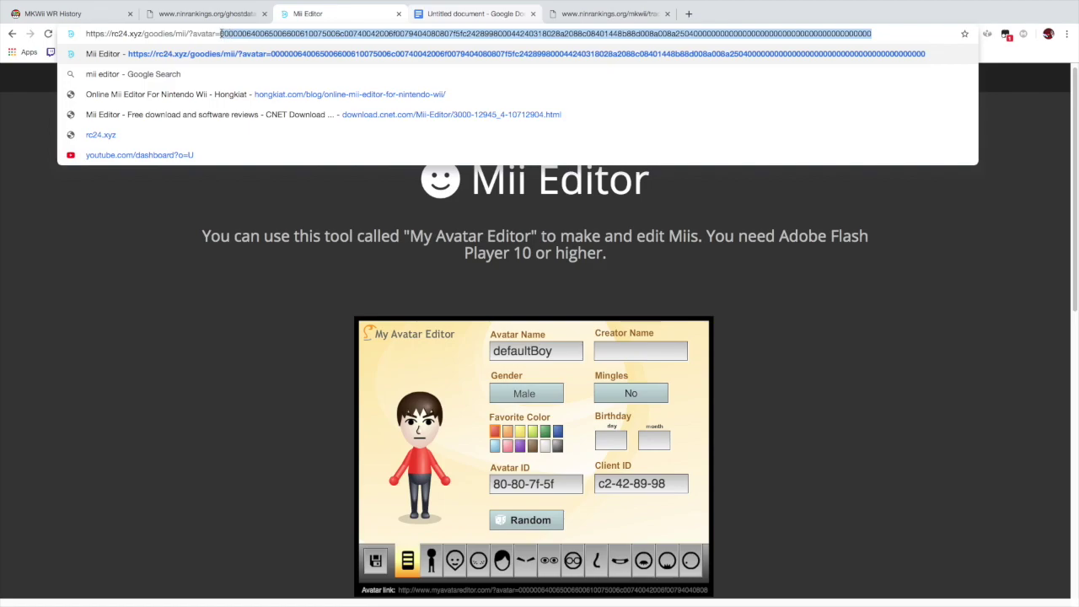
key(ctrl+v)
key(Return)
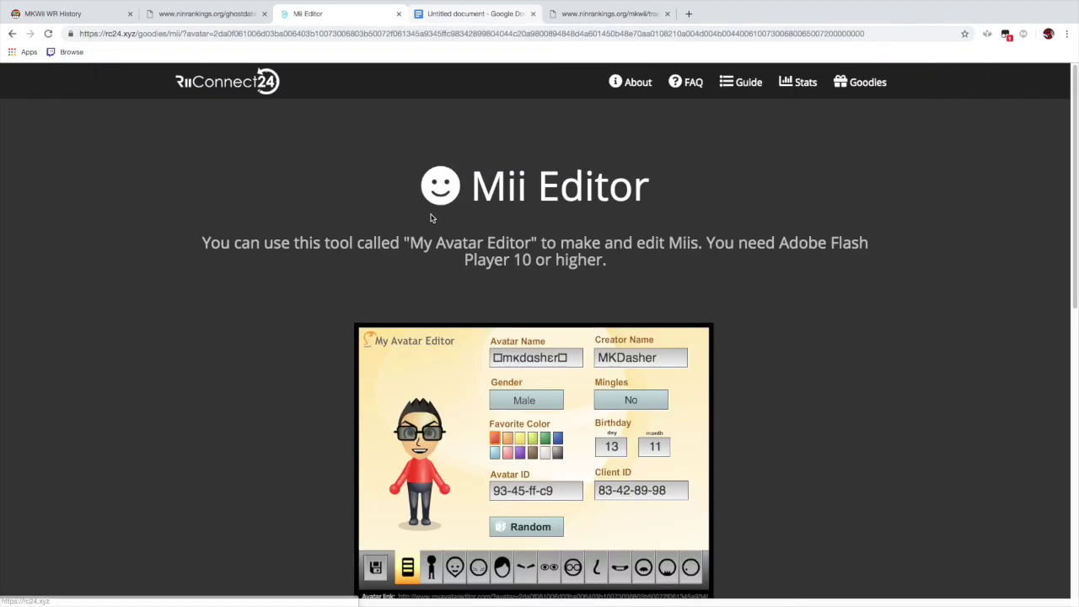
scroll(432, 420, down, 2)
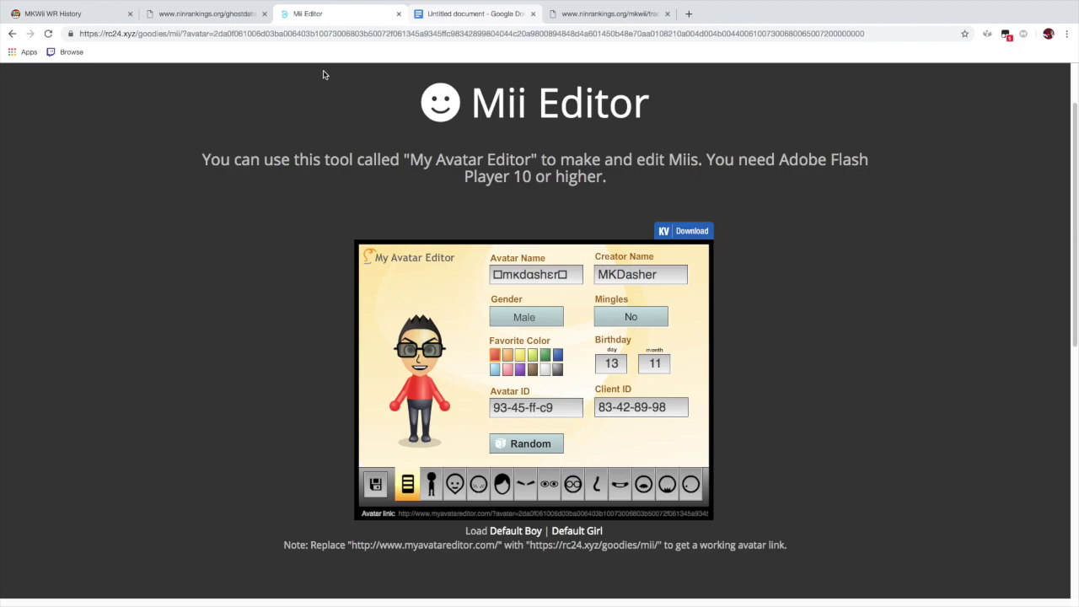
Reopen row 30's Mii link, close the miisearch and Google Docs tabs, and compare MKDasher's profile
click(625, 9)
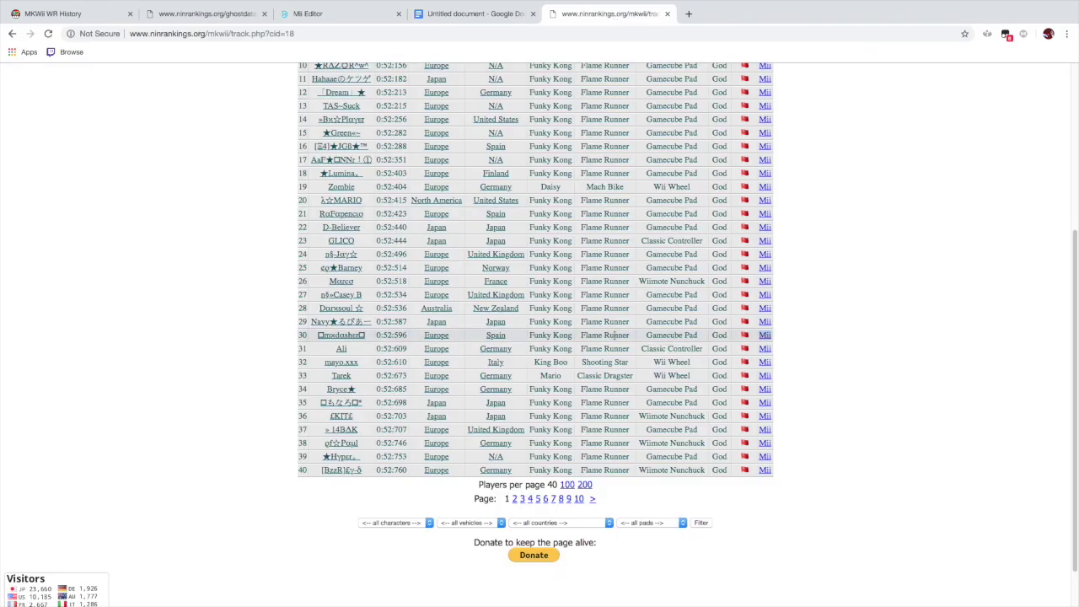
click(764, 336)
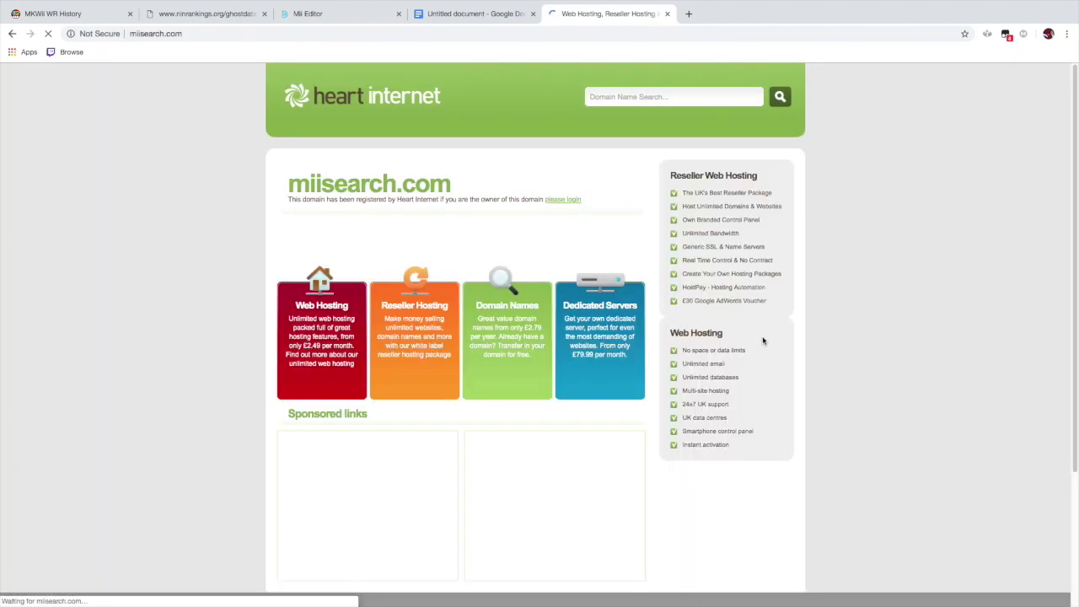
click(667, 14)
click(532, 14)
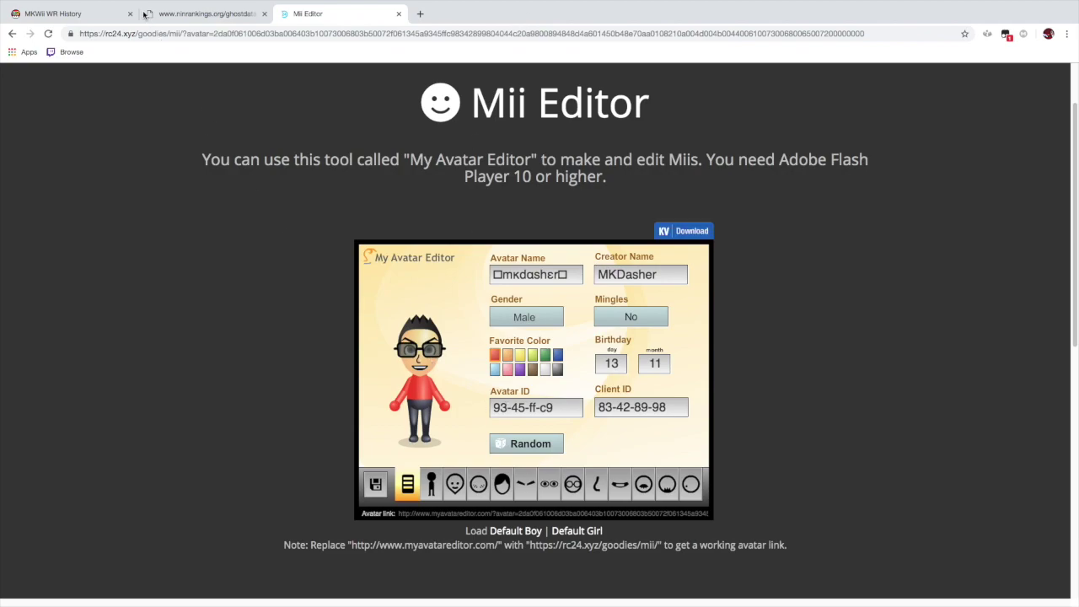
click(76, 15)
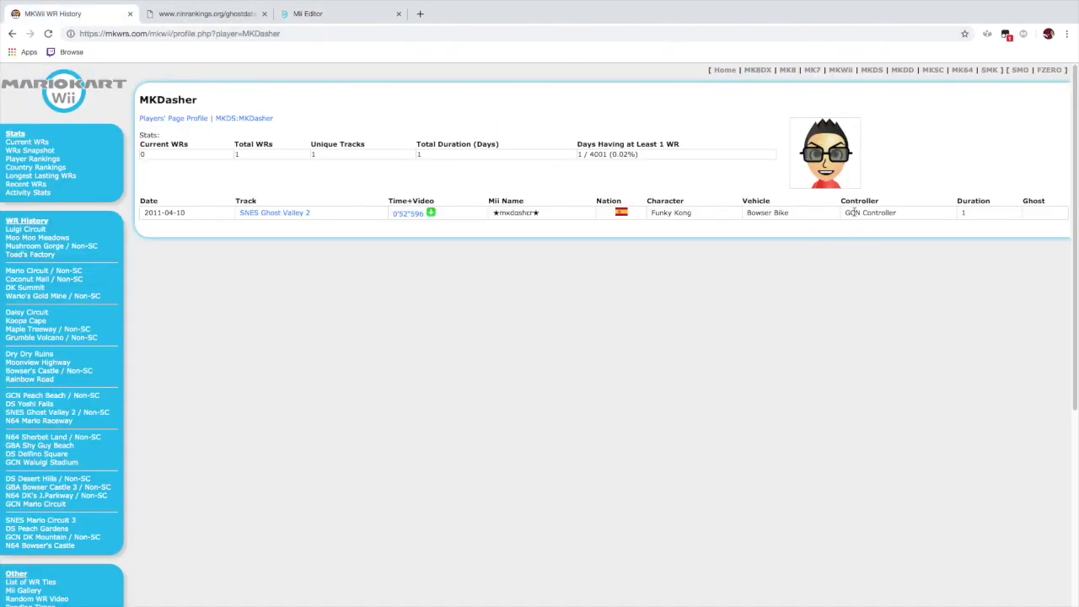
key(ctrl+shift+Tab)
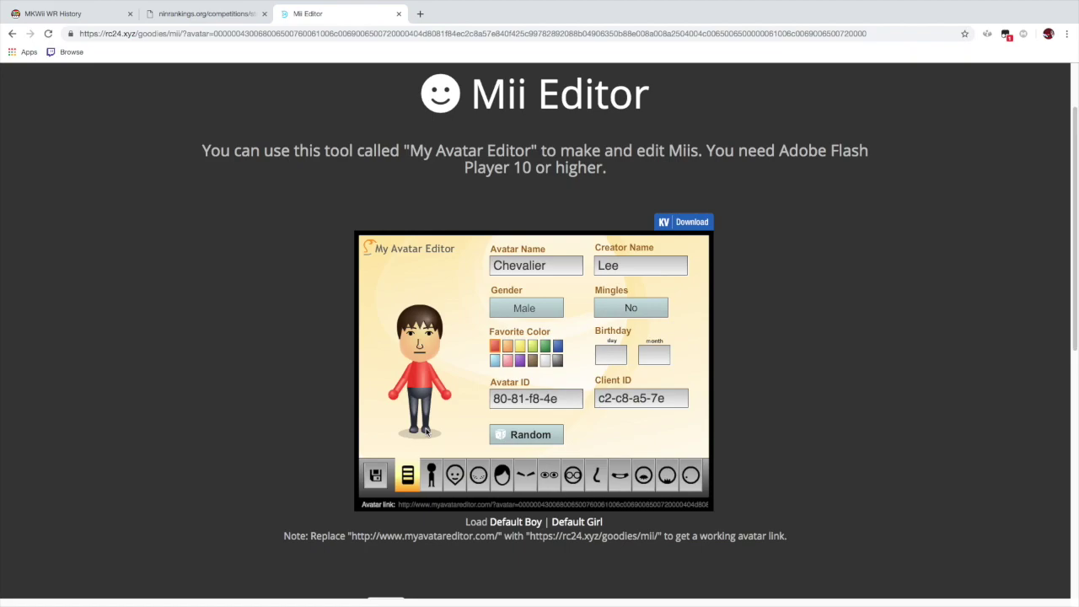
Scroll the Competition 1 rankings to Chevalier's 83rd-place 1:36.478 entry, then view 2008-04-12 records
click(168, 15)
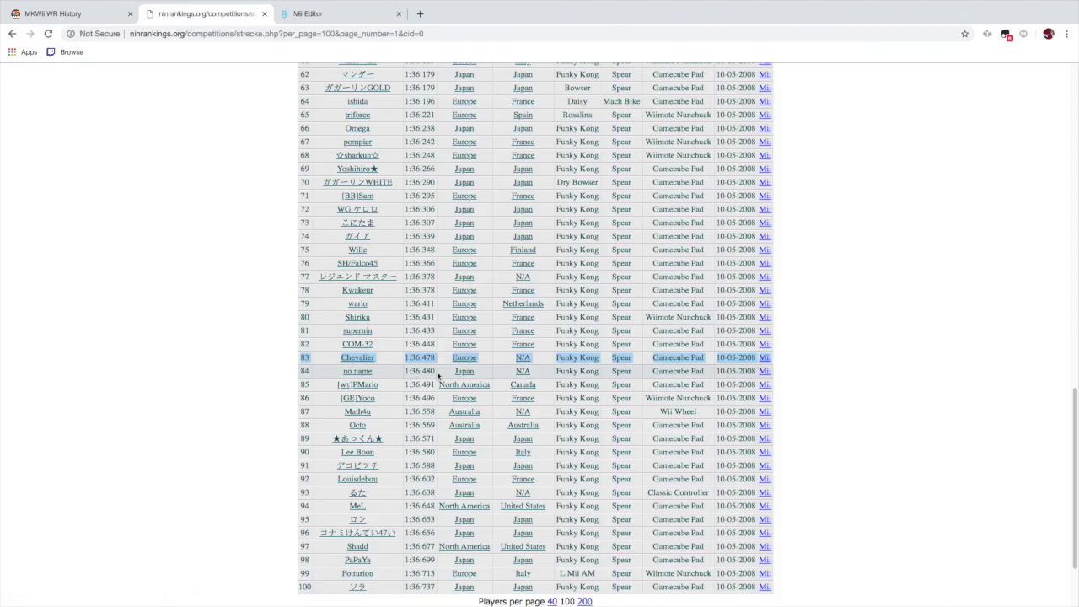
scroll(264, 289, up, 10)
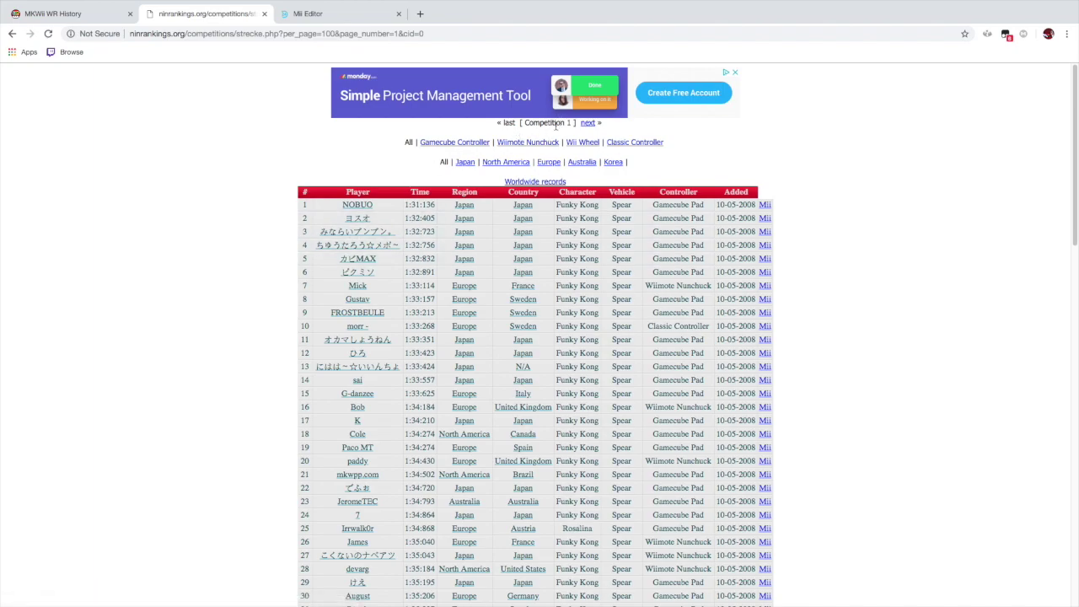
scroll(233, 218, down, 5)
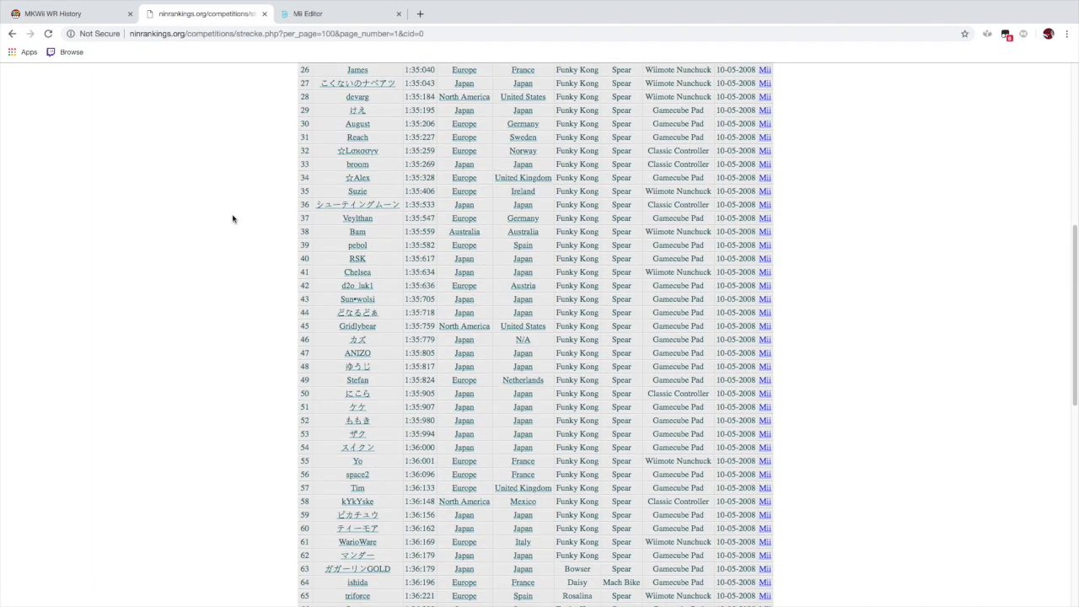
scroll(232, 218, down, 5)
scroll(233, 219, down, 2)
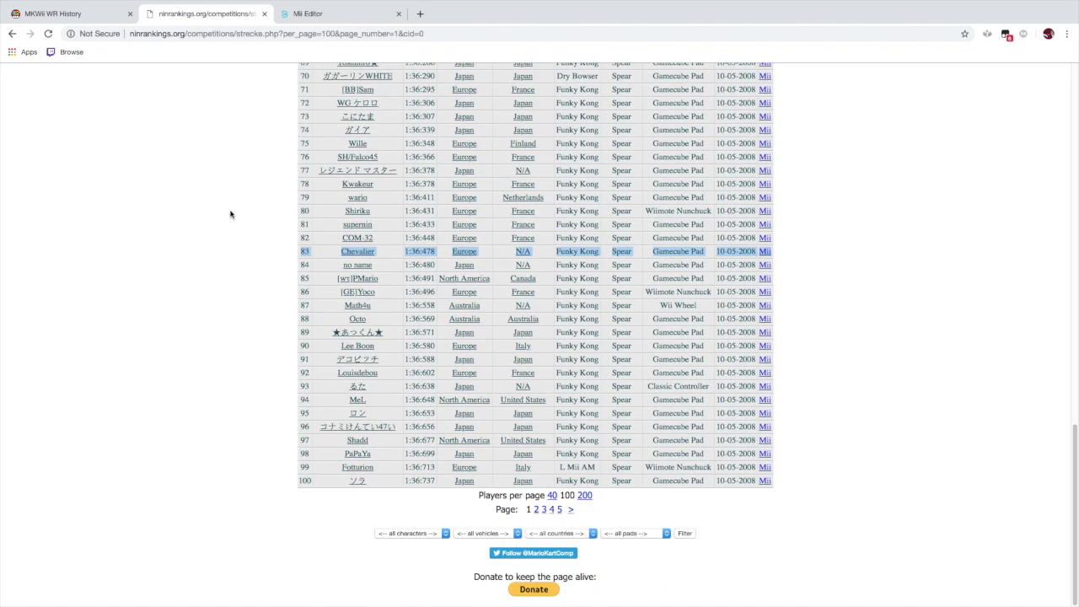
scroll(230, 214, up, 10)
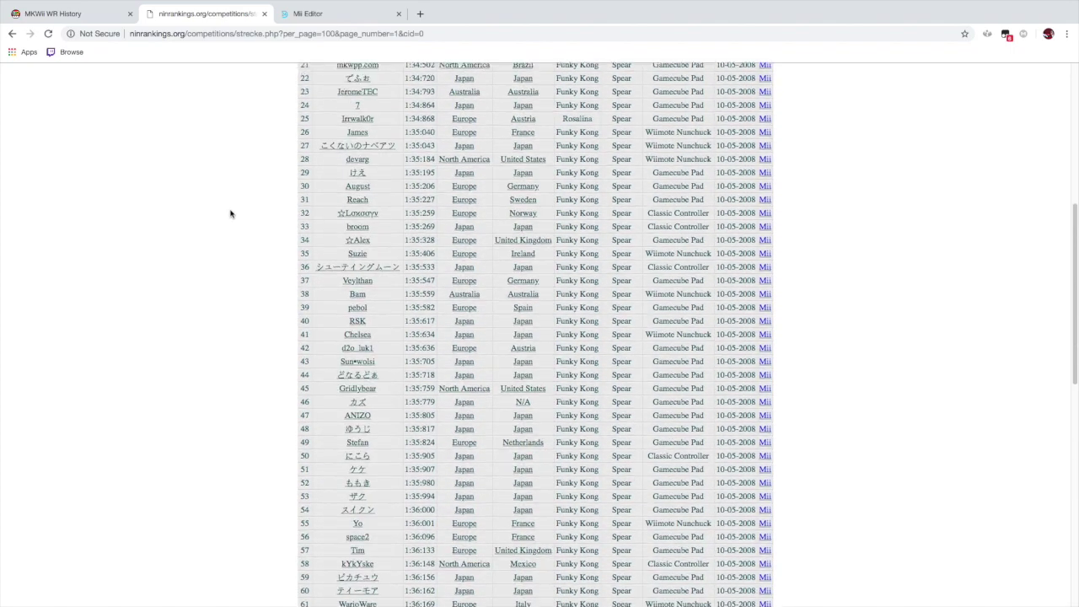
scroll(231, 213, down, 5)
scroll(230, 213, down, 6)
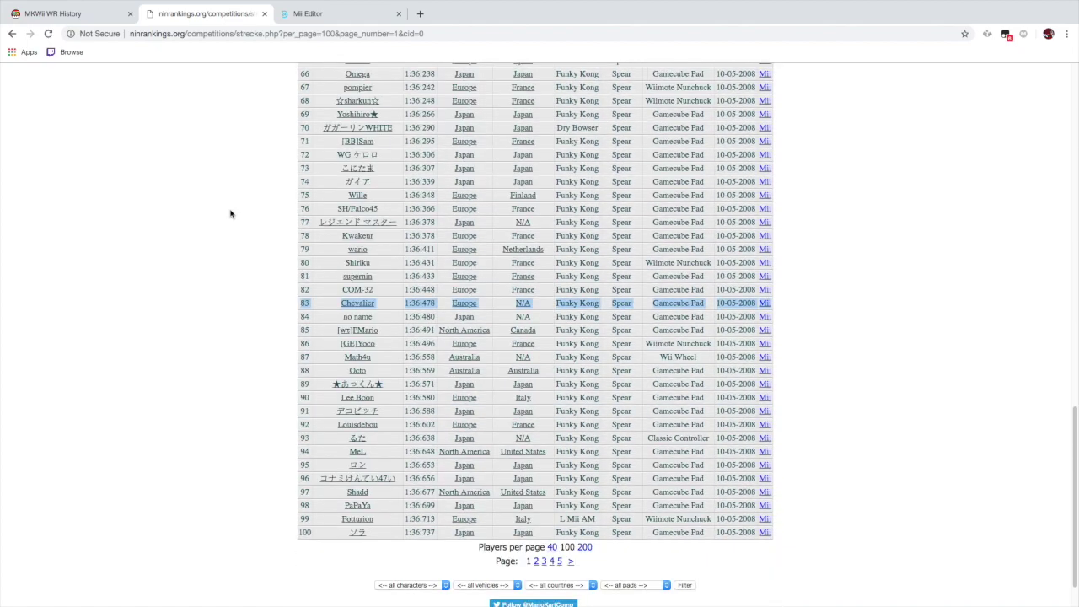
scroll(230, 213, up, 12)
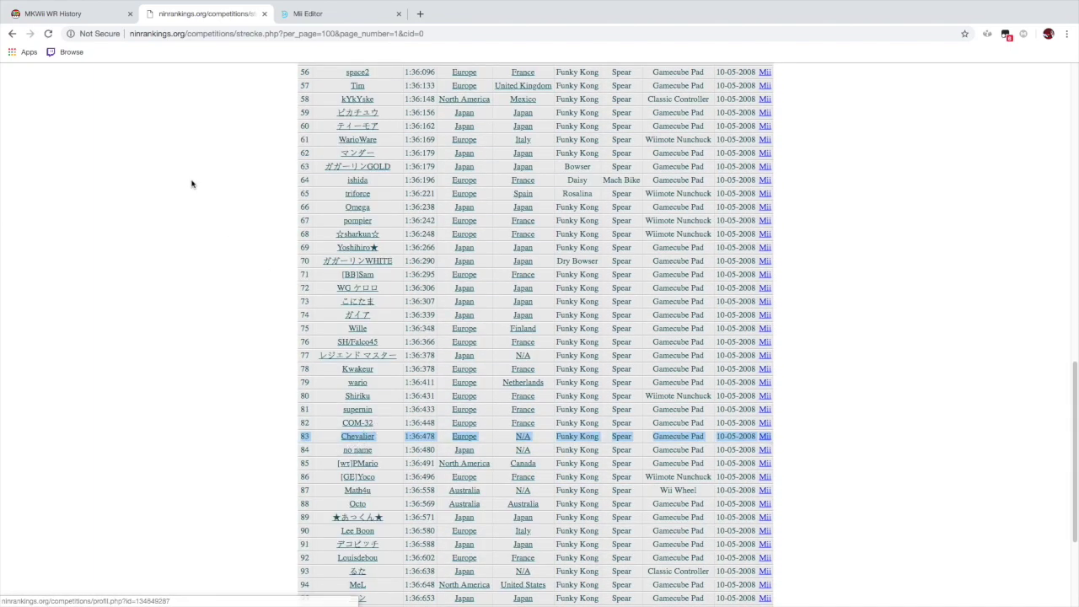
click(101, 16)
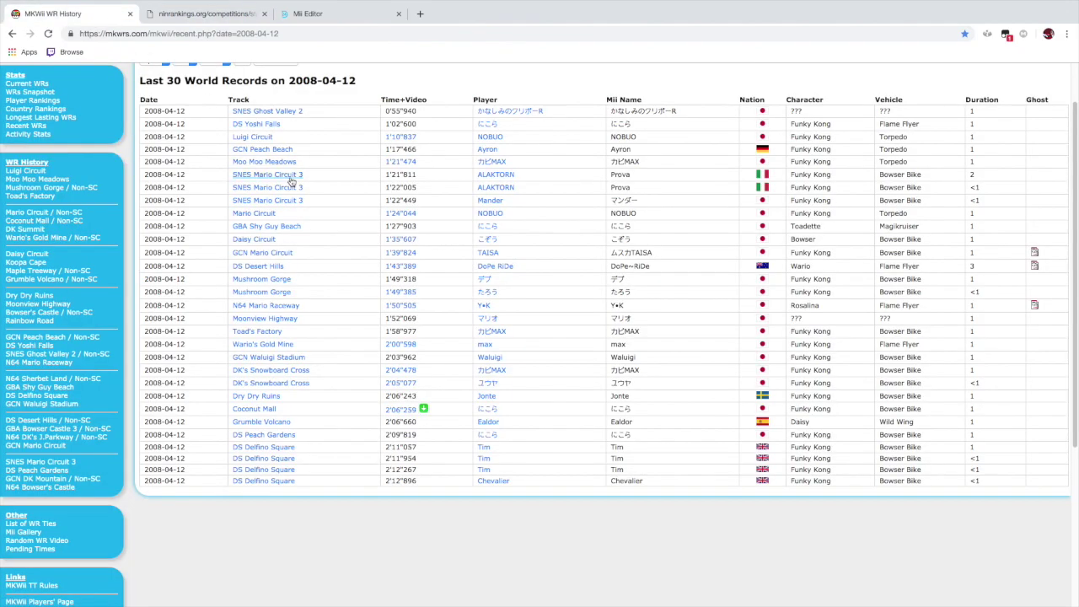
Switch the records date to 2008-04-11, then back to 2008-04-12
scroll(329, 217, up, 2)
scroll(329, 216, up, 1)
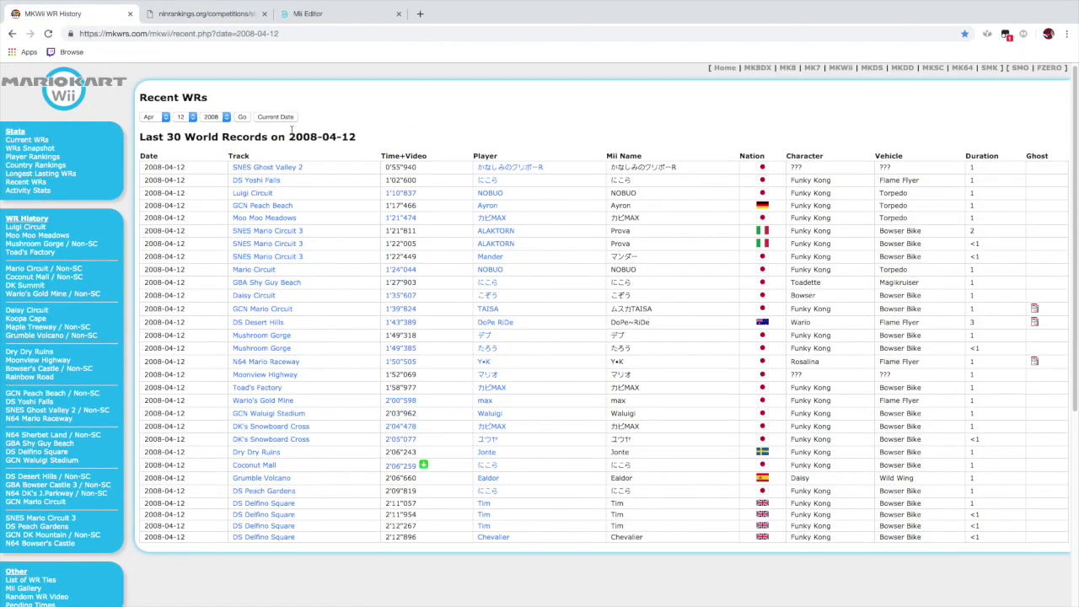
click(185, 118)
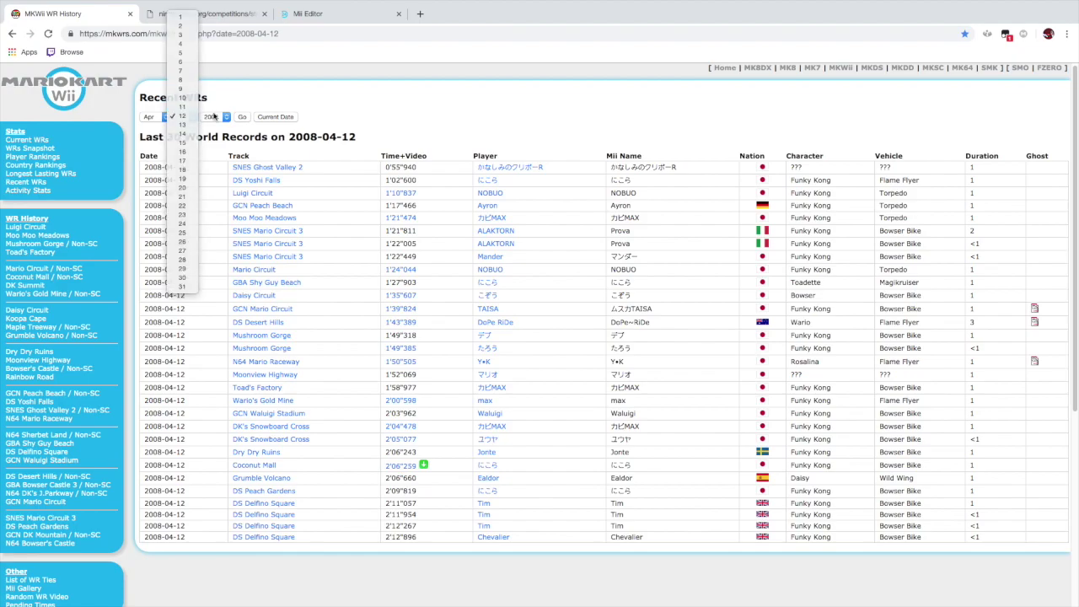
click(183, 107)
click(243, 118)
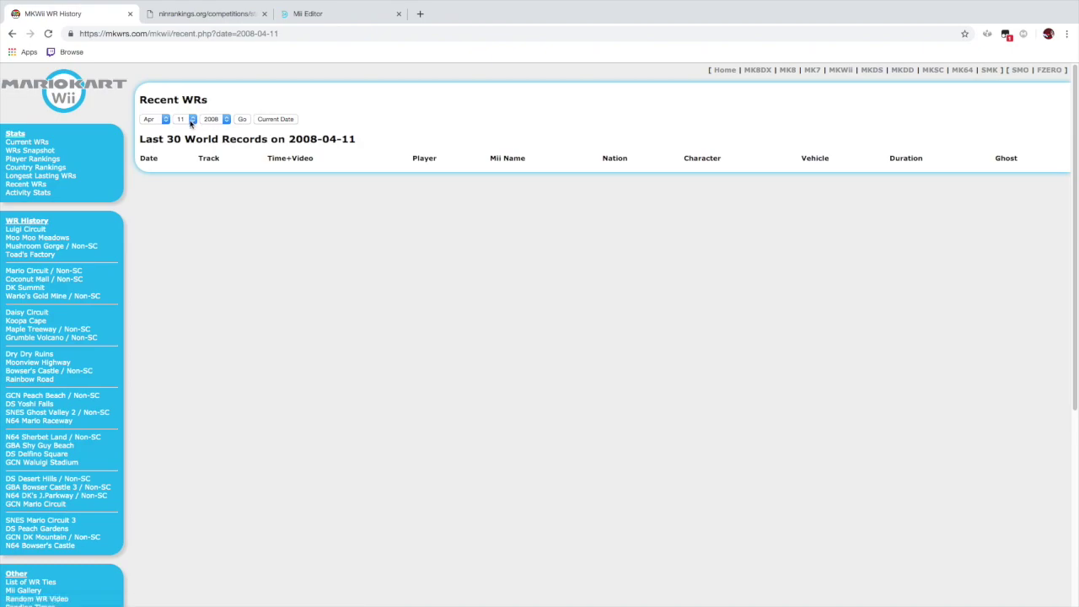
click(185, 119)
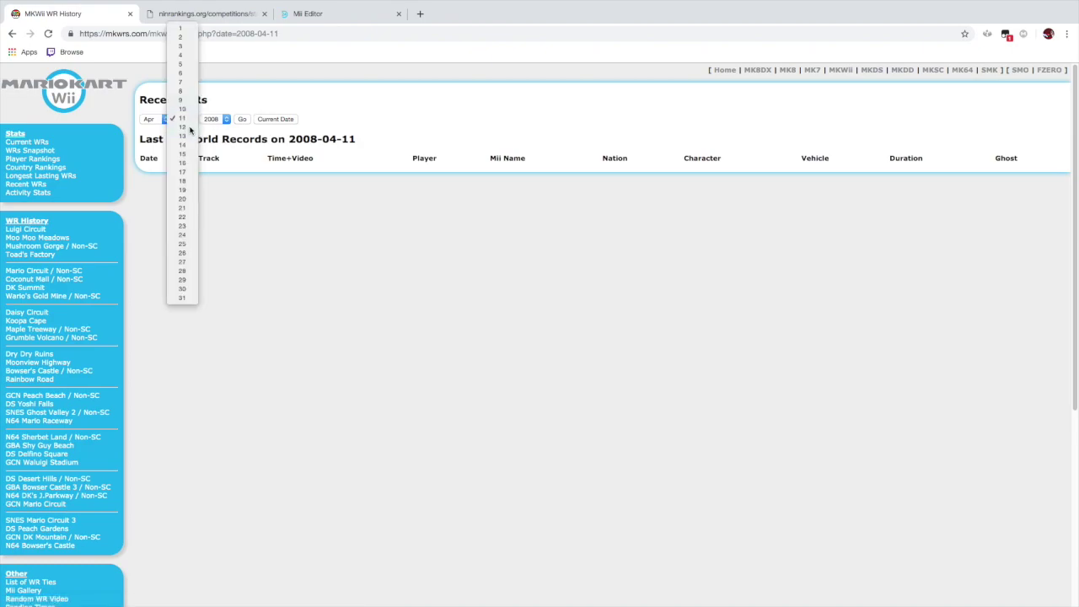
click(182, 126)
click(242, 119)
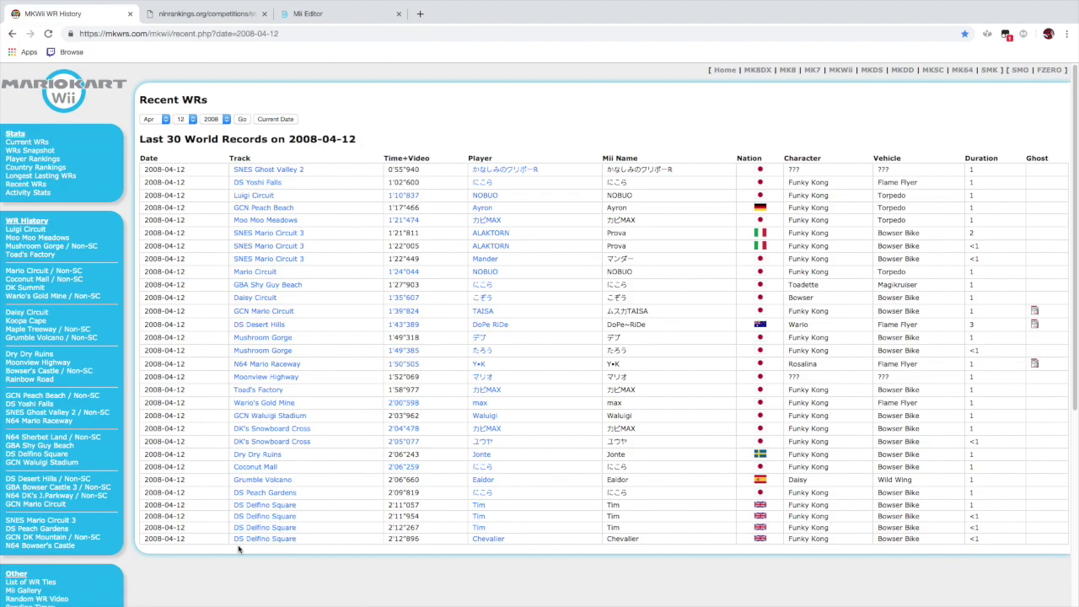
Highlight Chevalier's DS Delfino Square row and open his player profile
drag(146, 540, 986, 558)
click(957, 588)
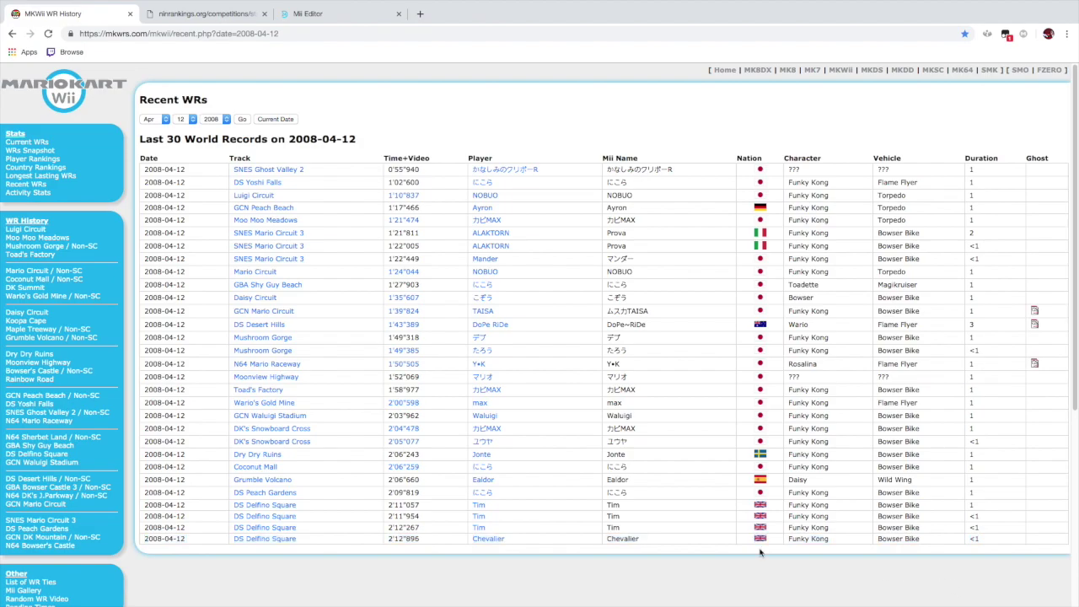
click(484, 539)
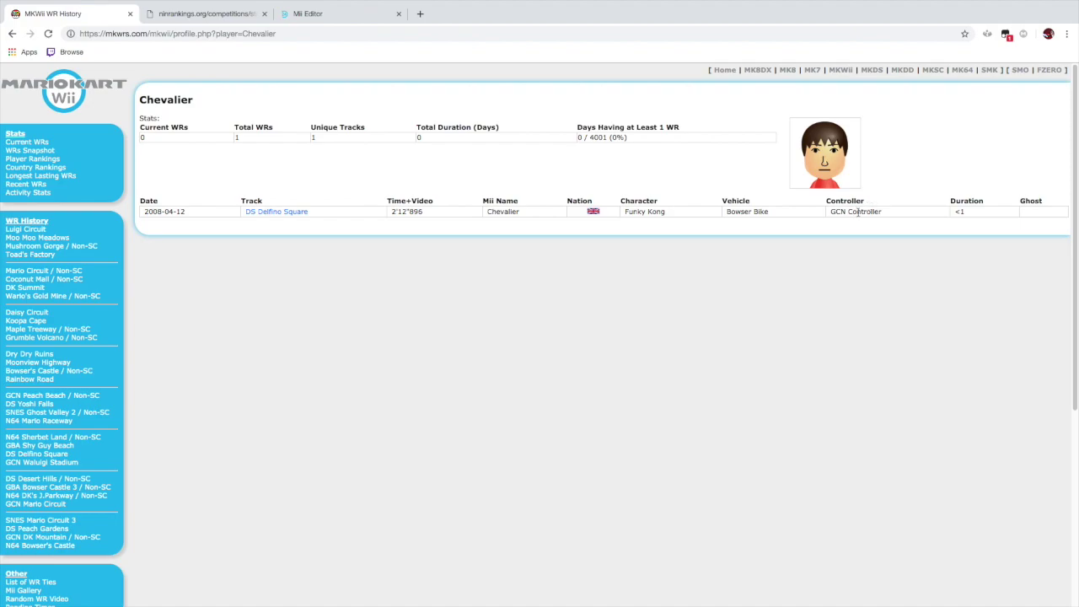
Highlight Chevalier's 2'12"896 time, then compare his rankings row with his loaded Mii
drag(427, 212, 368, 216)
click(441, 261)
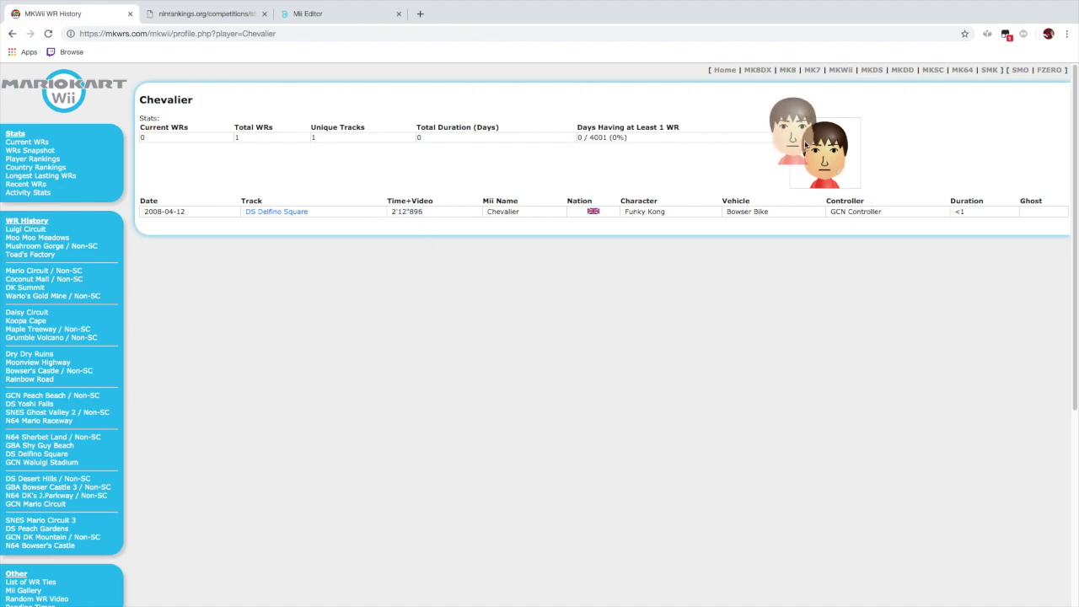
click(332, 15)
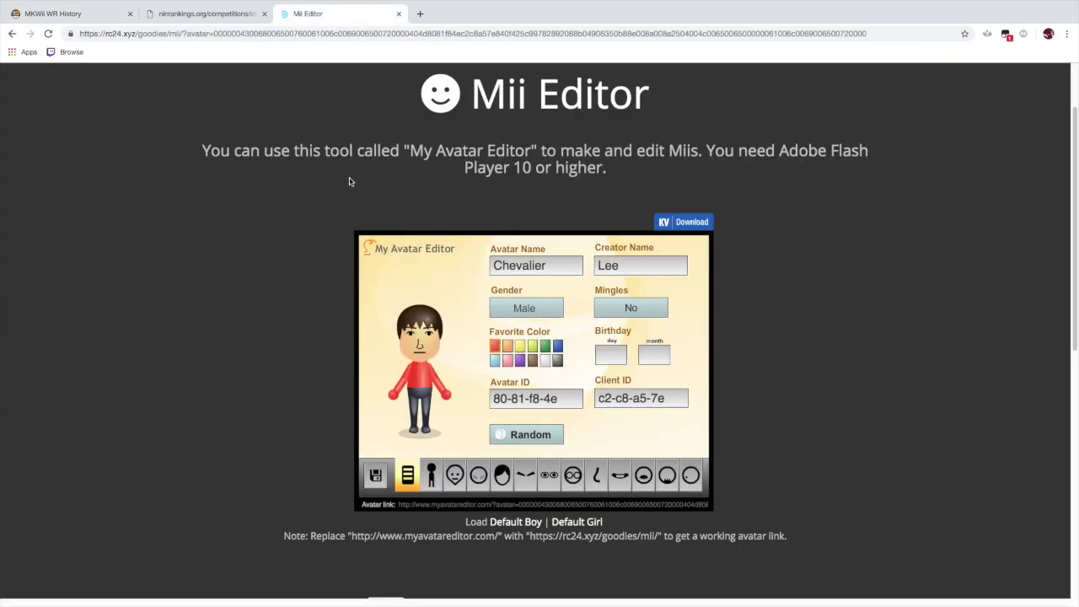
click(240, 14)
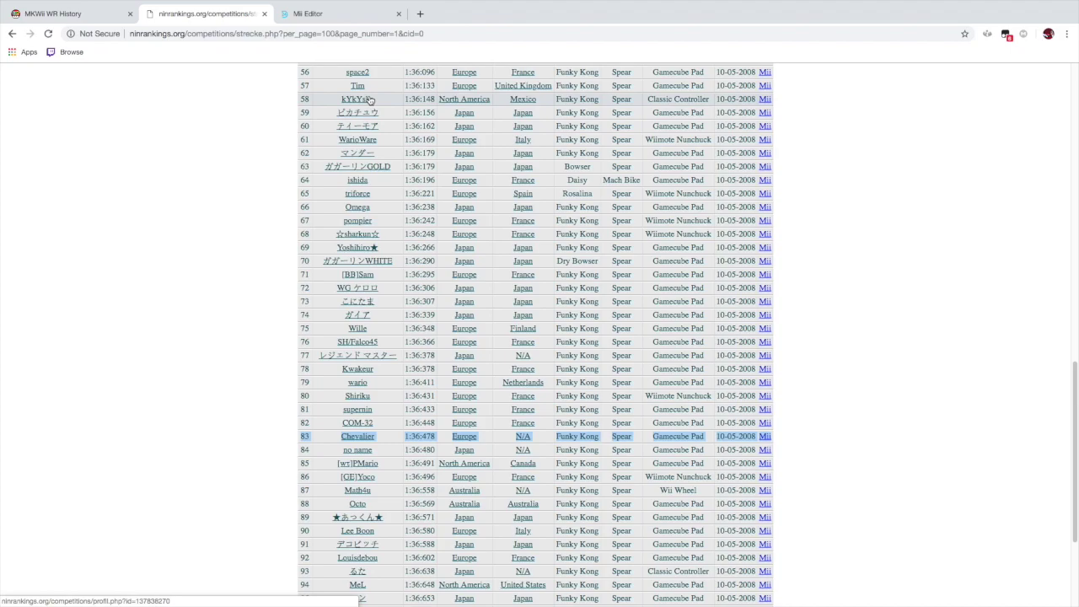
click(336, 15)
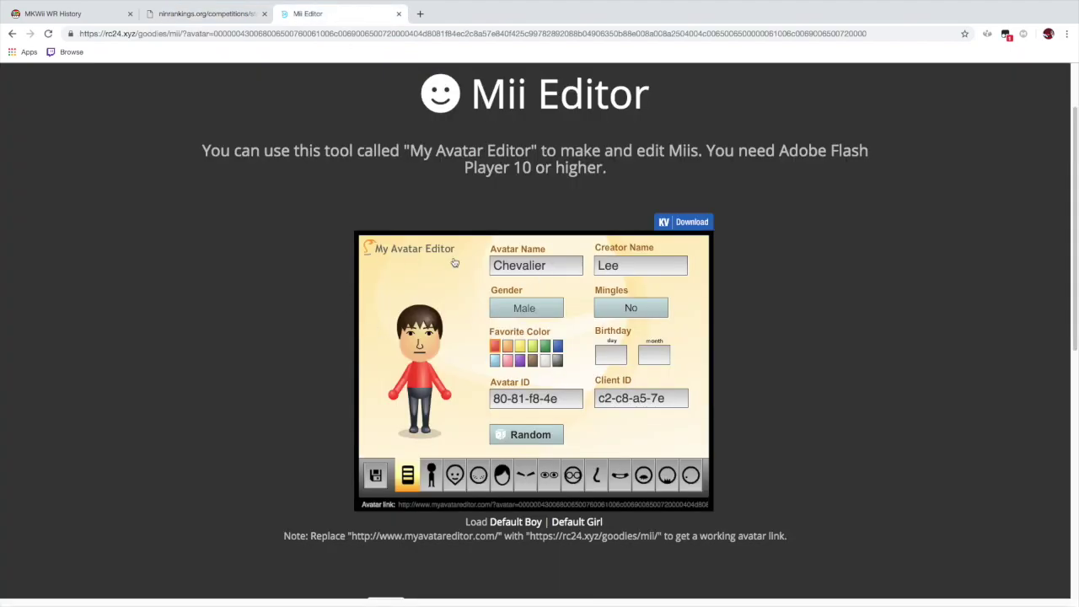